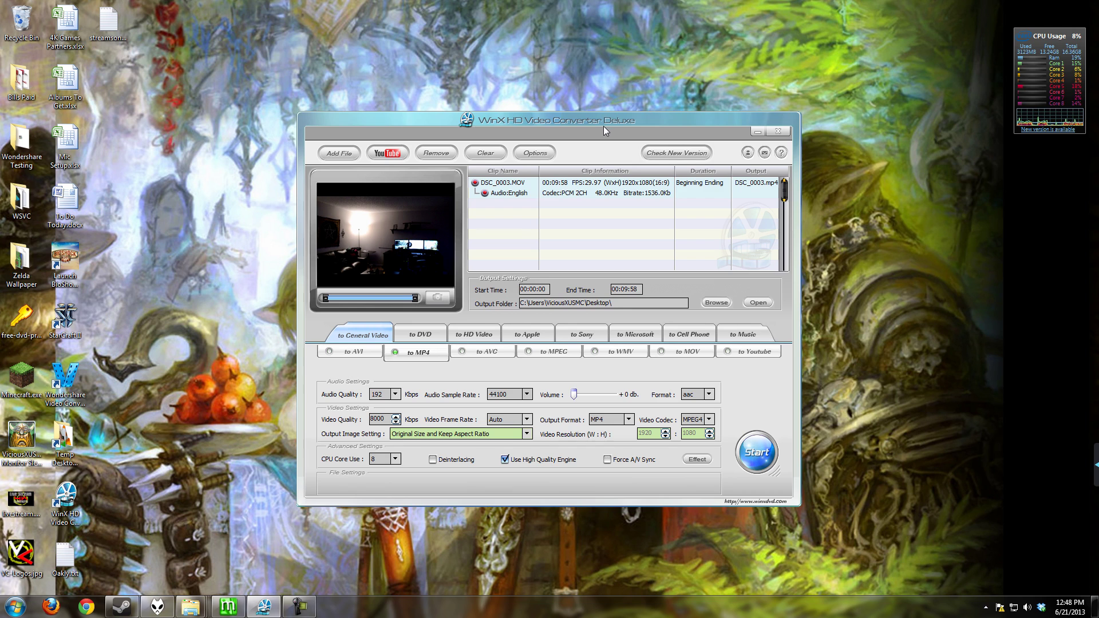
- Drag the converter window slightly up and to the right on the desktop
left_click_drag(604, 125, 614, 108)
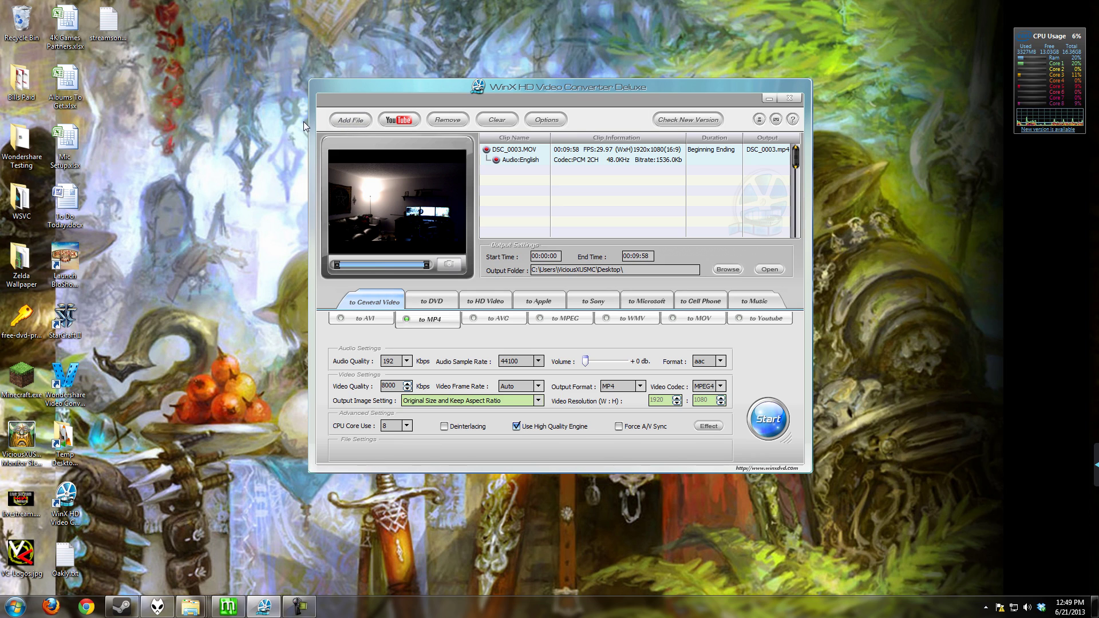
left_click(399, 123)
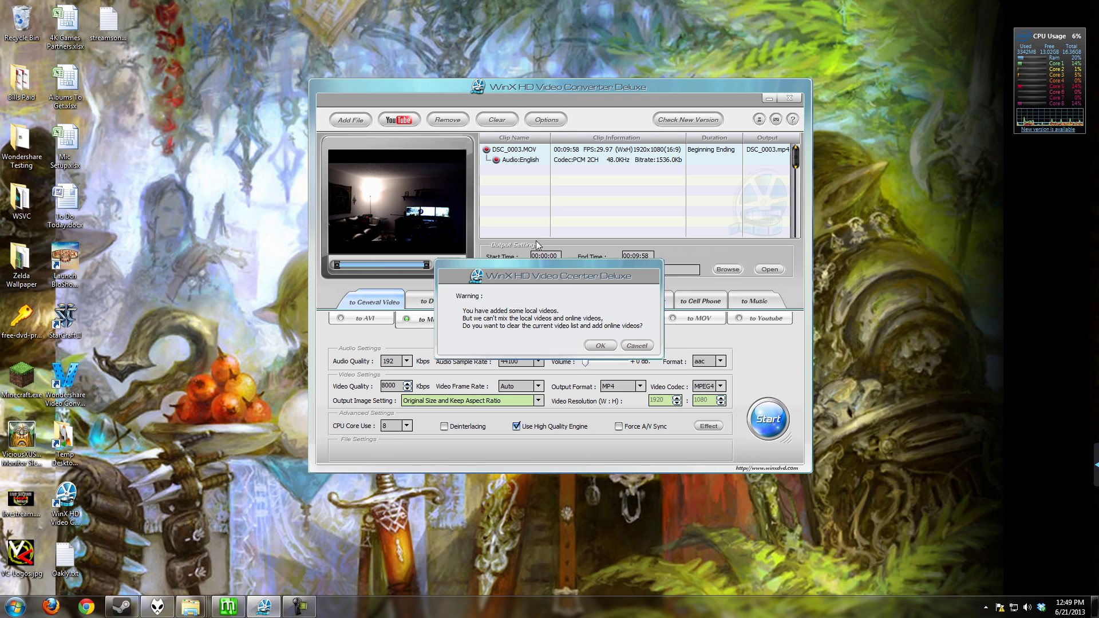
left_click(636, 345)
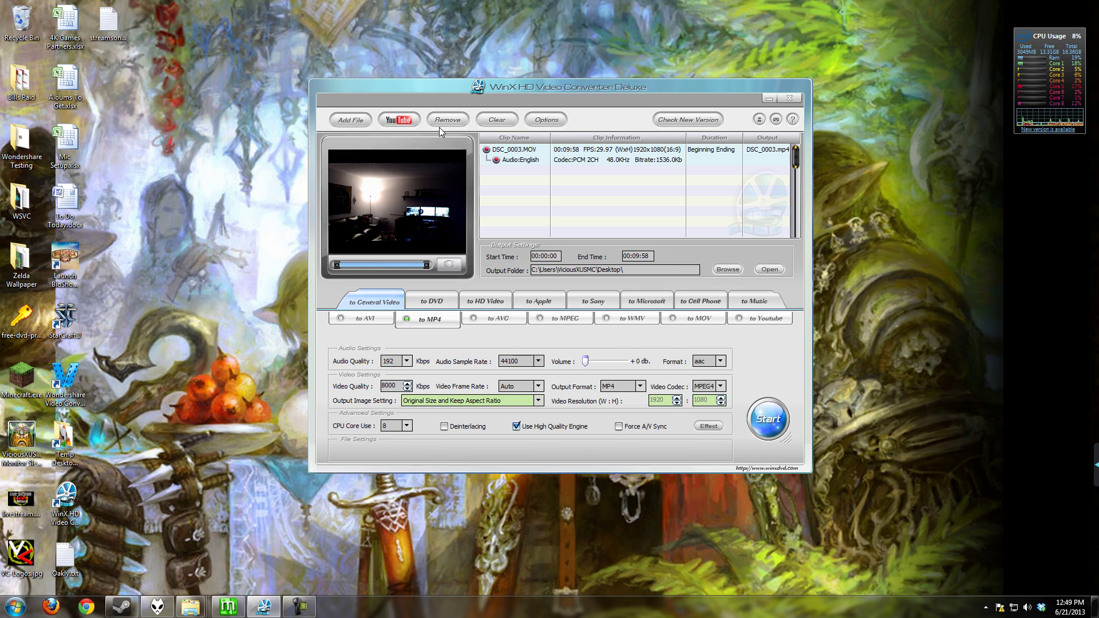
left_click(553, 123)
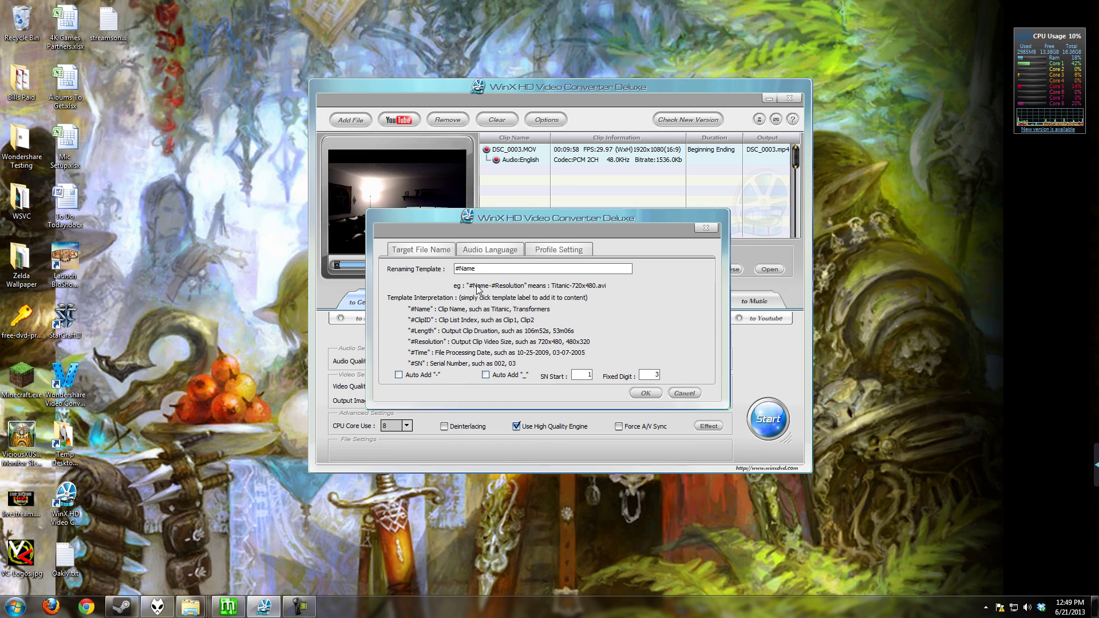
left_click(484, 252)
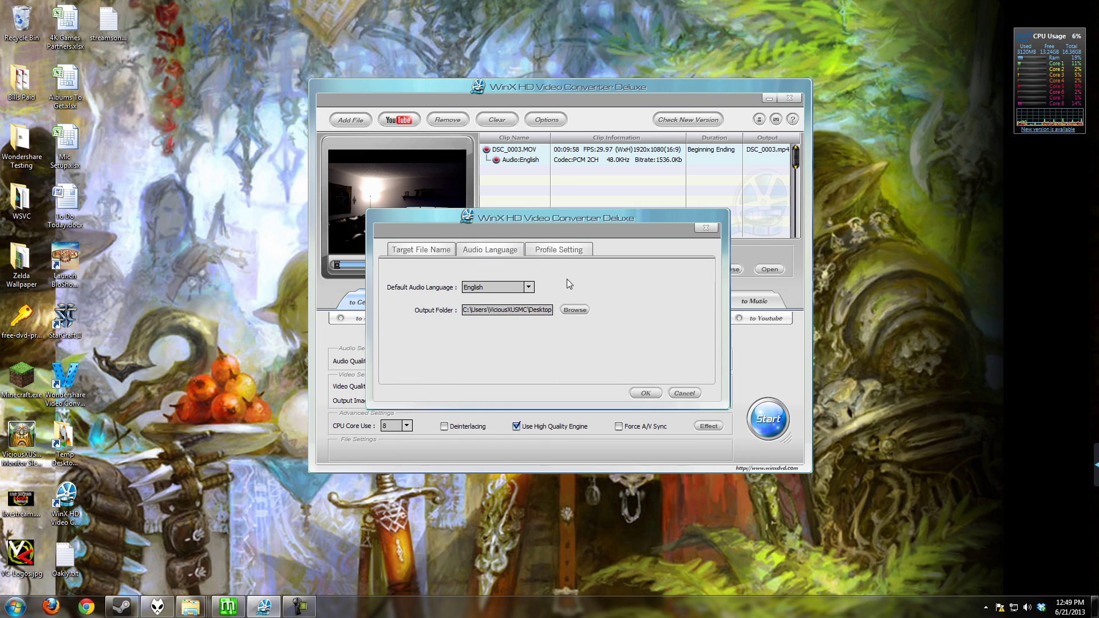
left_click(566, 250)
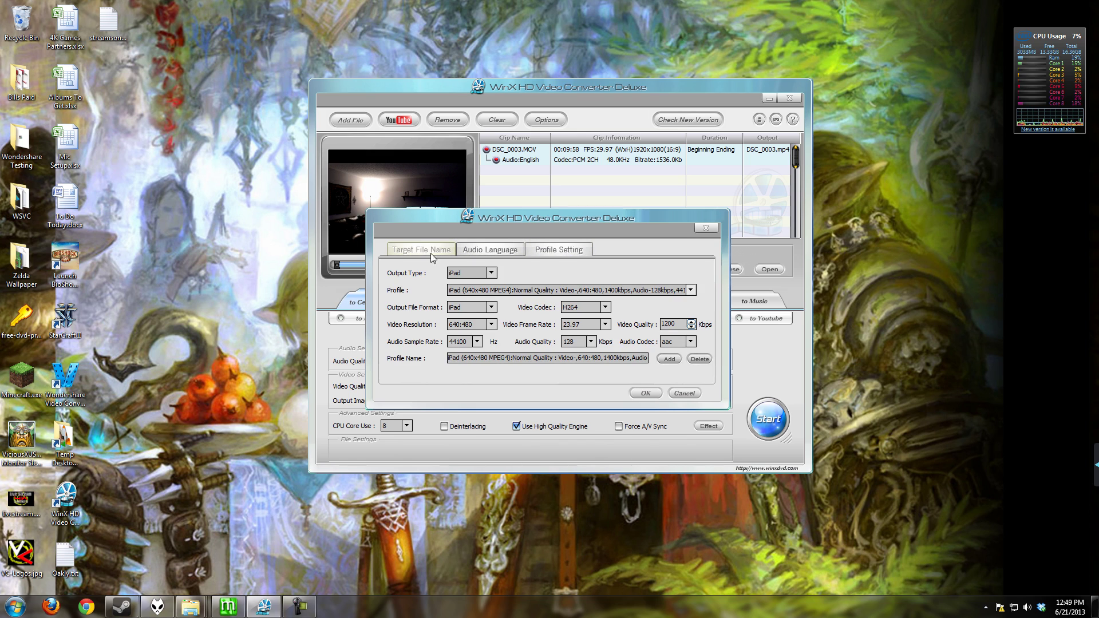
left_click(491, 273)
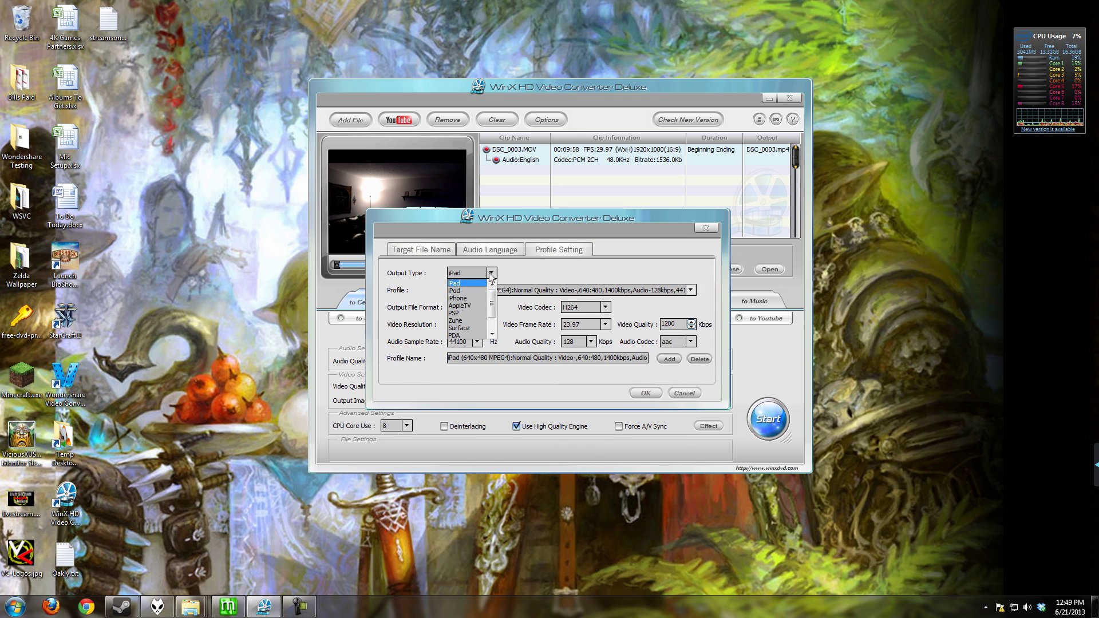
scroll(493, 303, "down", 1)
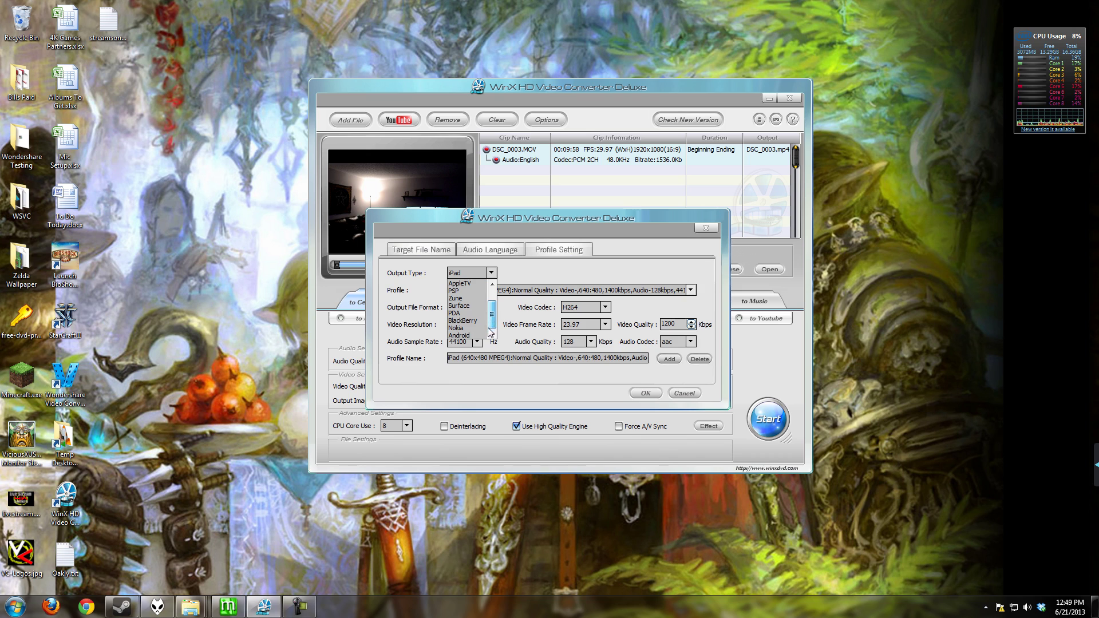
scroll(490, 315, "up", 1)
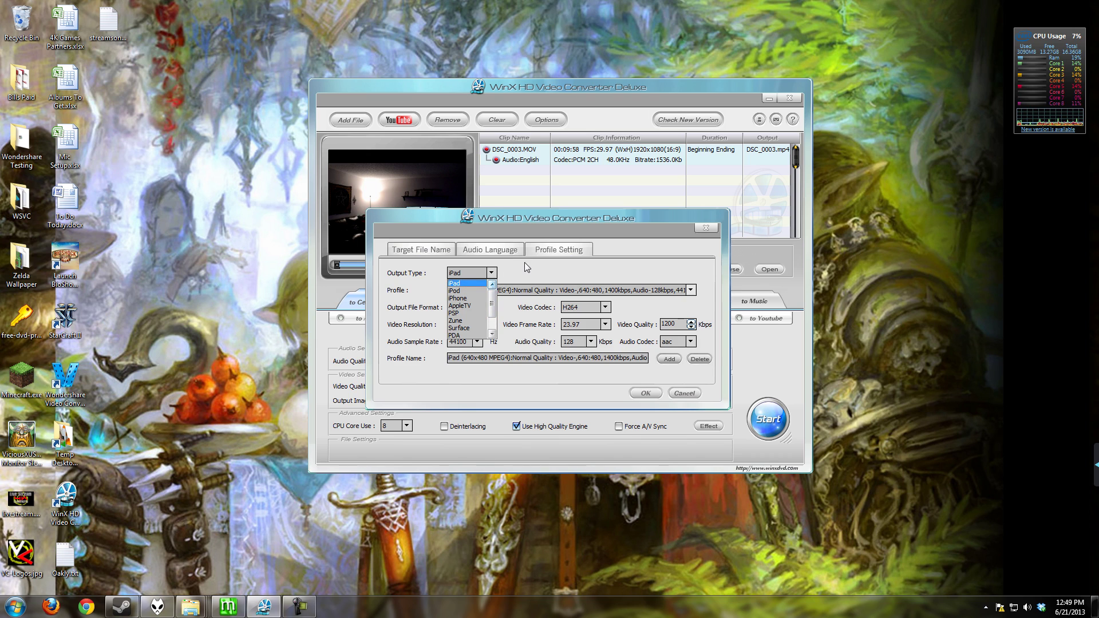
scroll(512, 278, "down", 1)
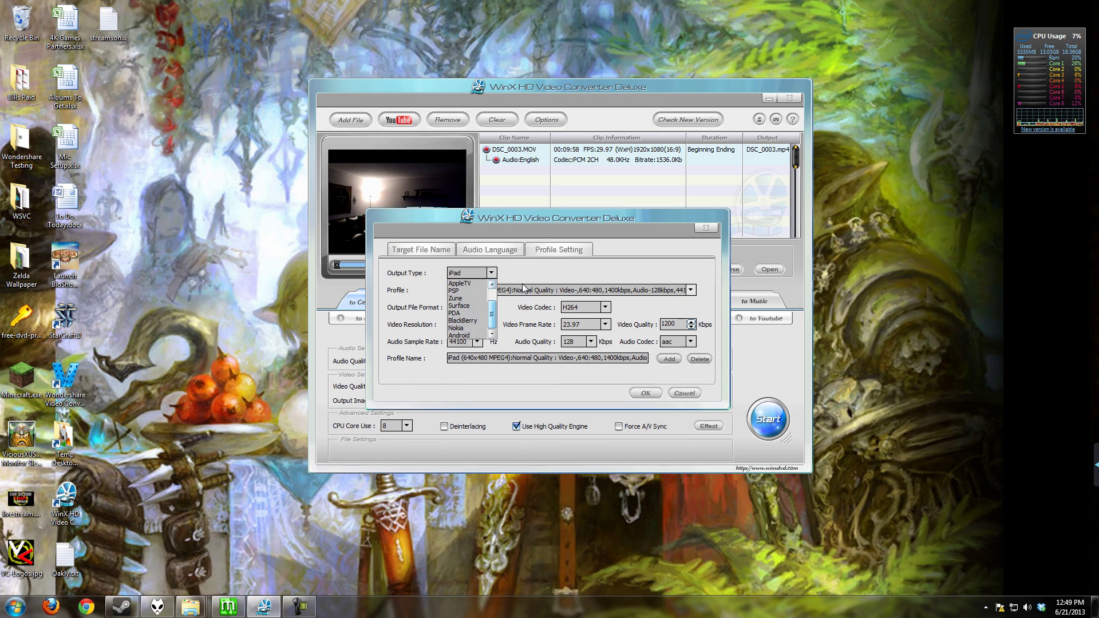
left_click(530, 266)
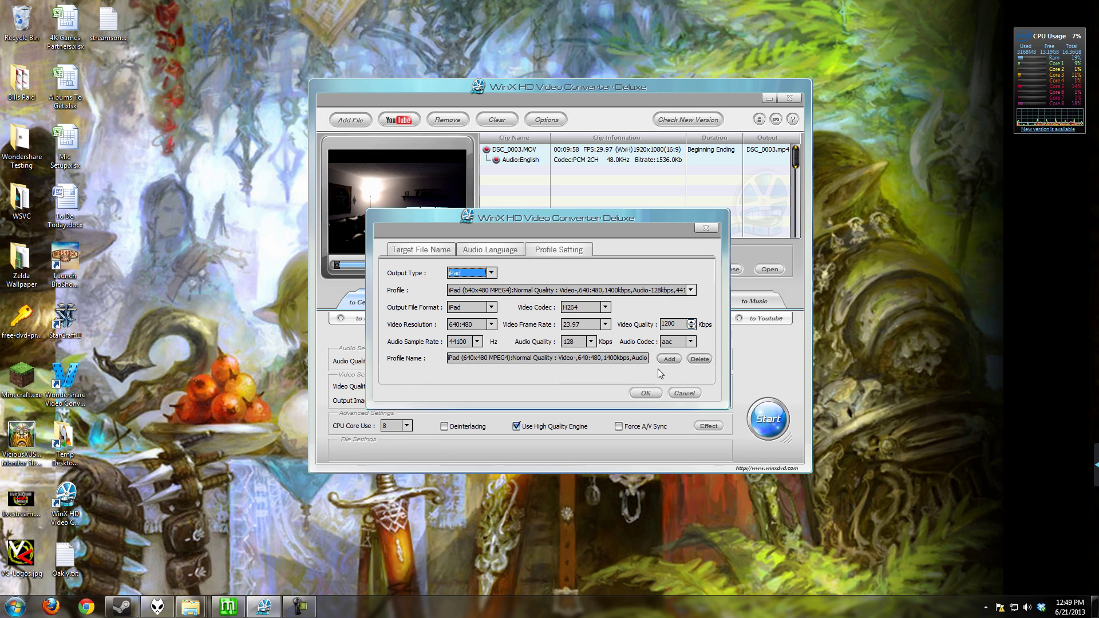
left_click(680, 391)
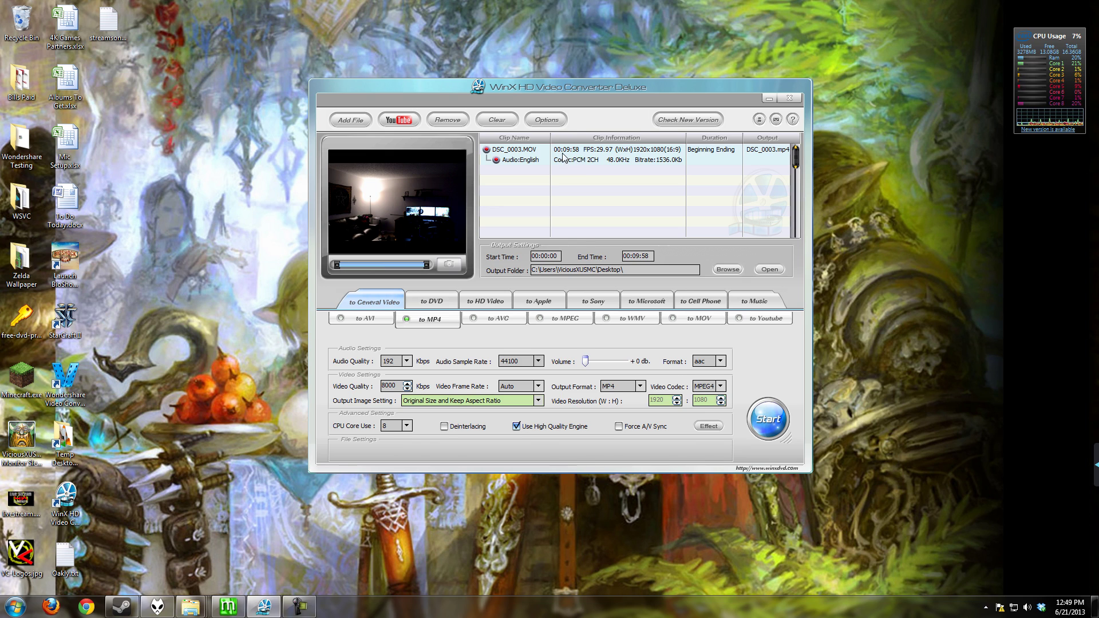
mouse_move(565, 157)
left_click(625, 269)
- Browse the DVD, HD Video, Apple, Sony, Microsoft, Cell Phone and Music presets, then return to General Video MP4
left_click(431, 303)
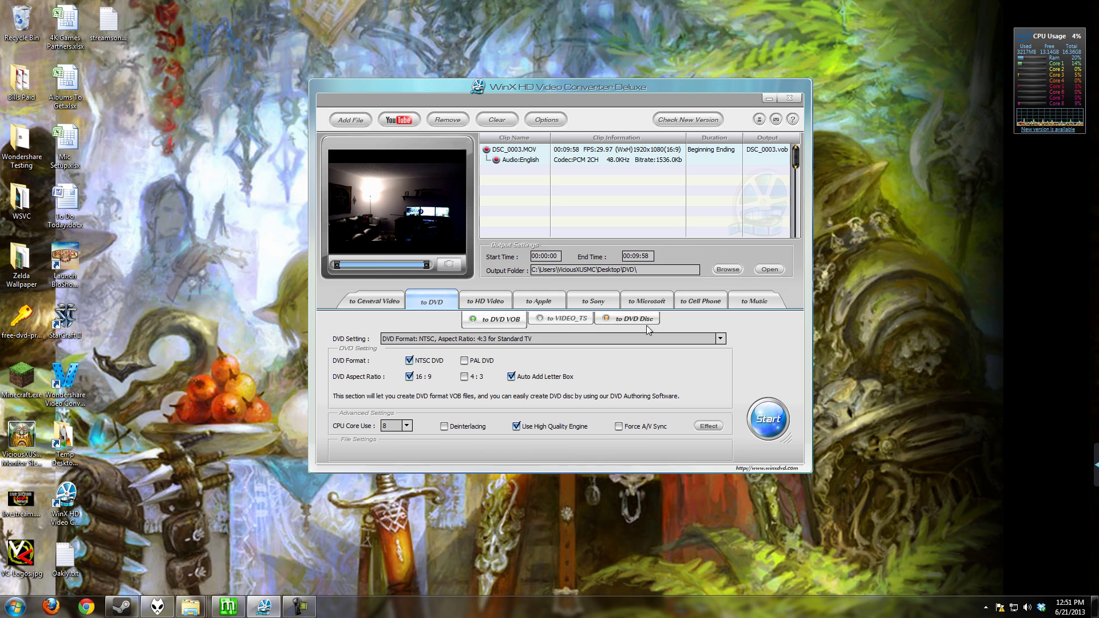
left_click(479, 303)
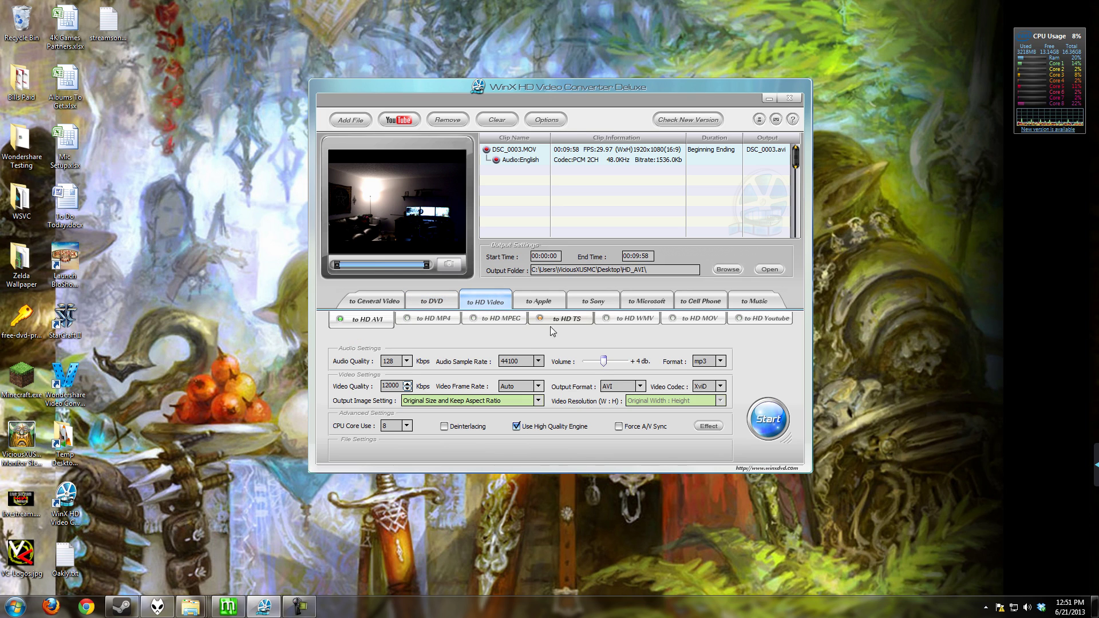
left_click(541, 304)
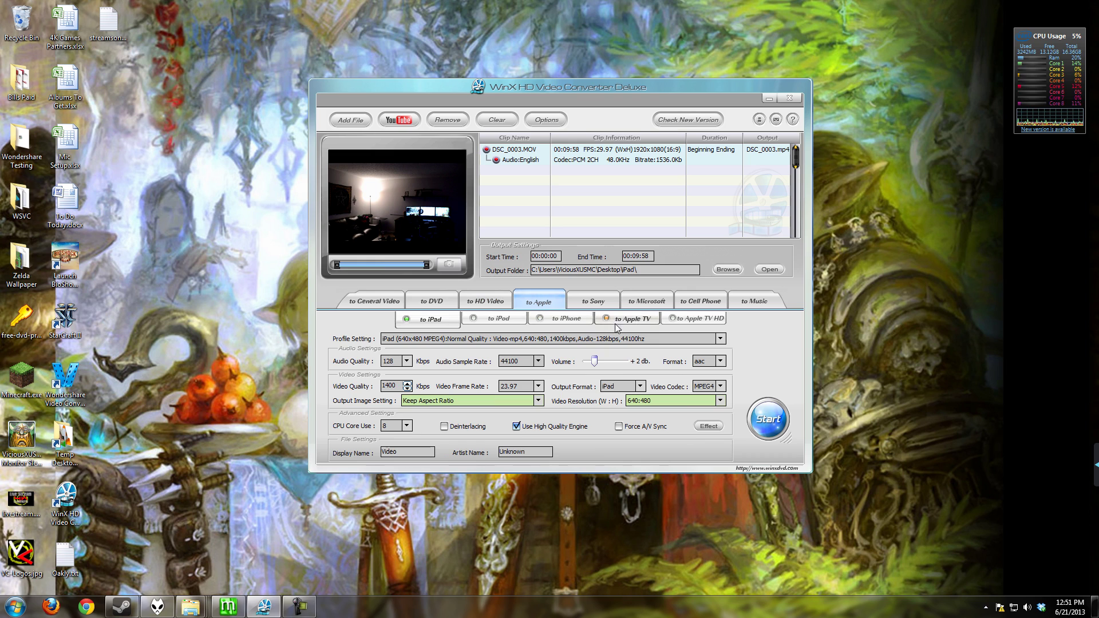
left_click(596, 303)
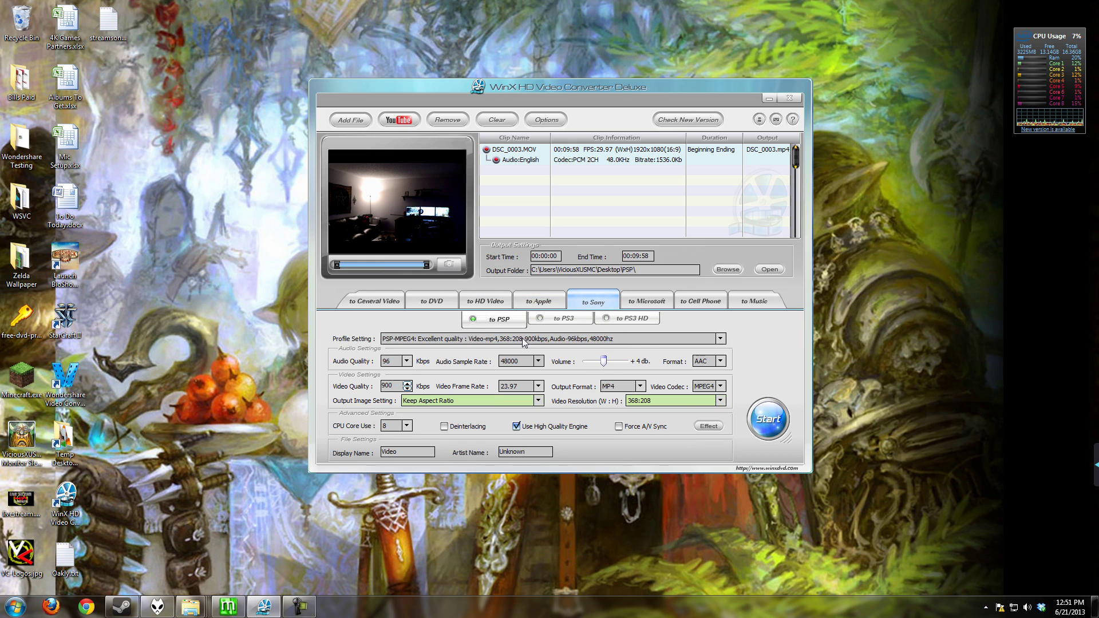
left_click(639, 305)
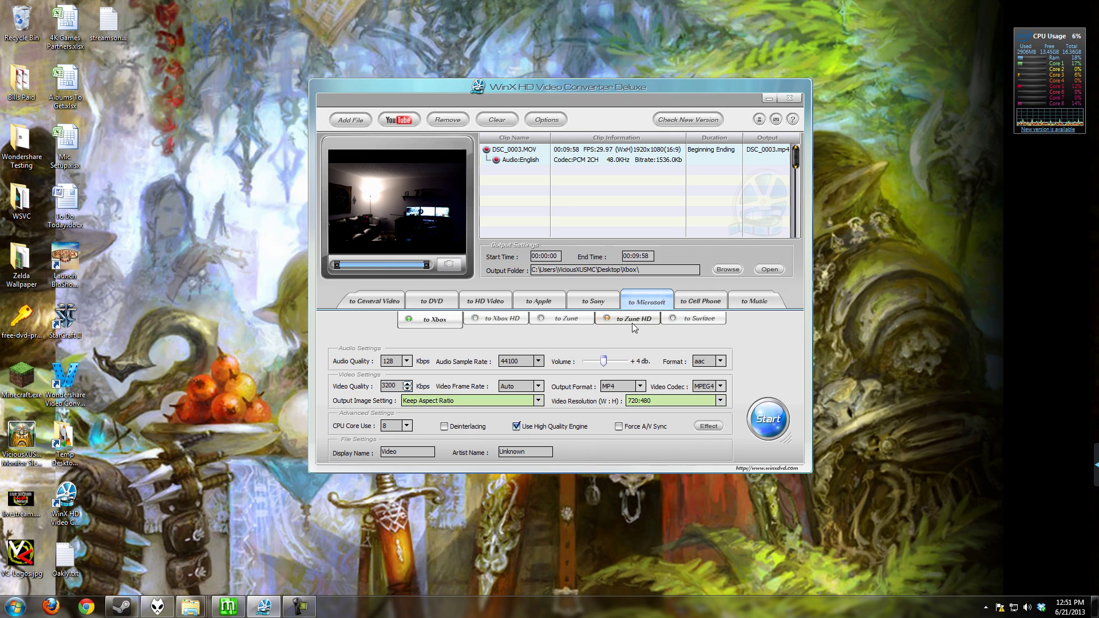
left_click(699, 302)
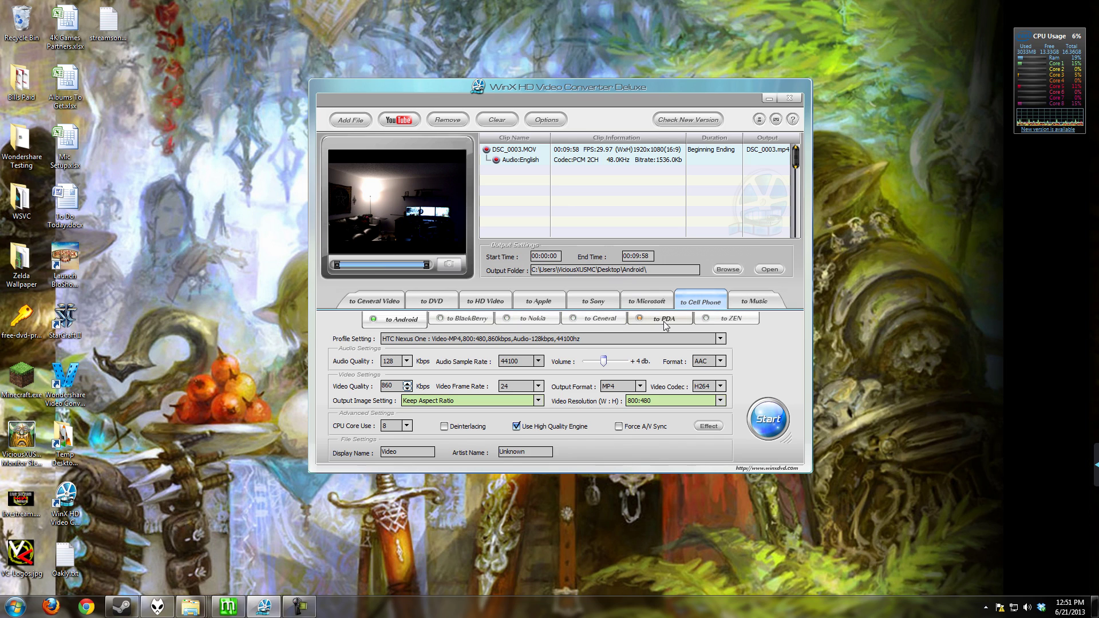
left_click(743, 301)
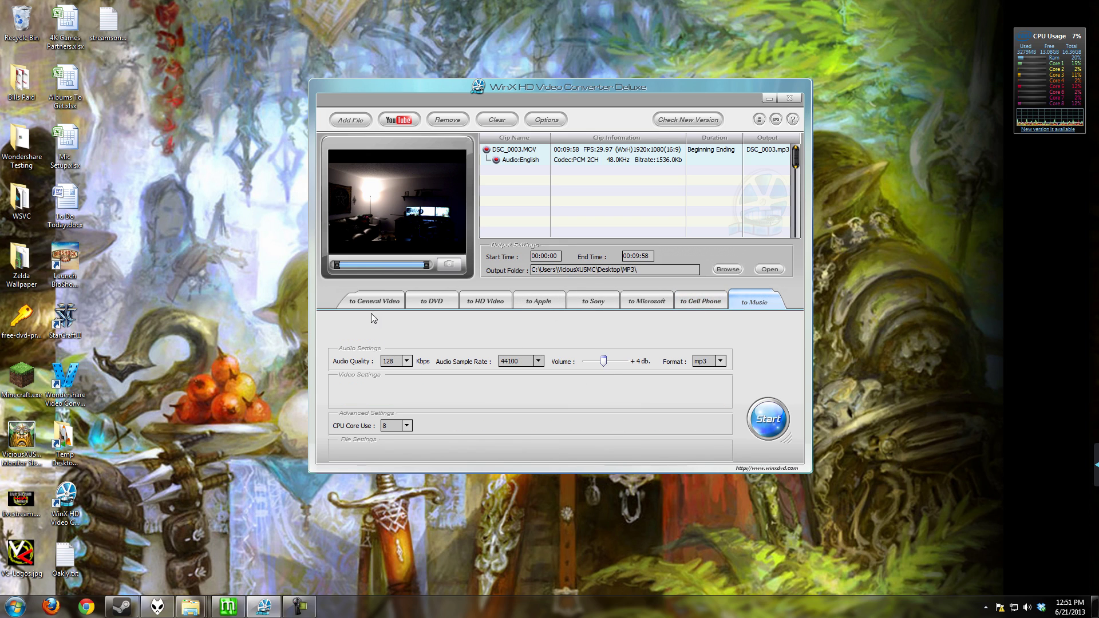
left_click(382, 302)
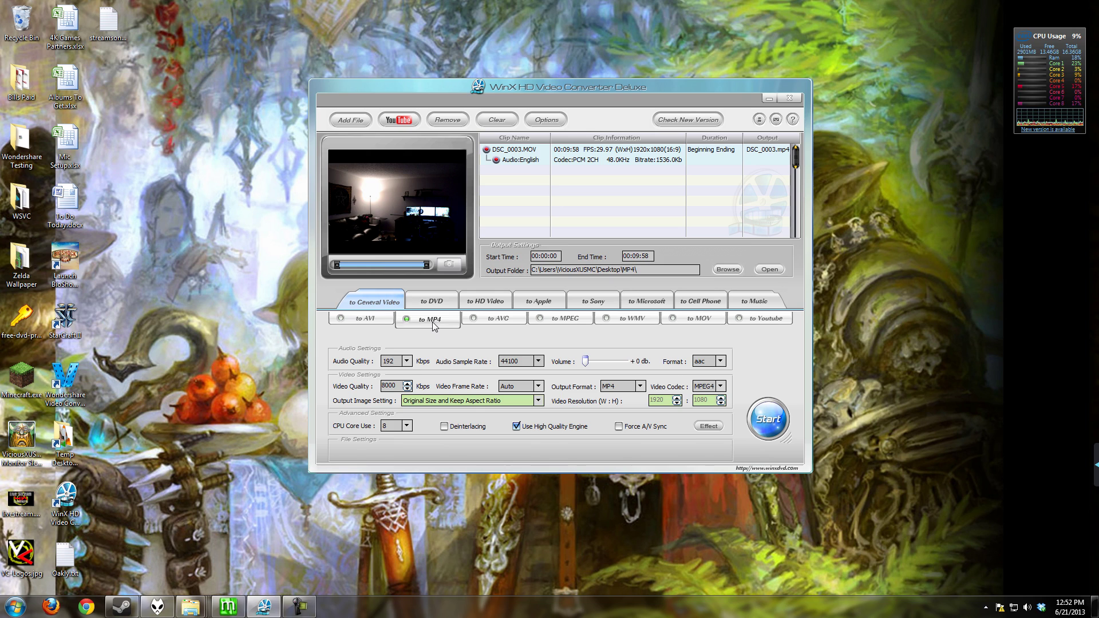
left_click(407, 361)
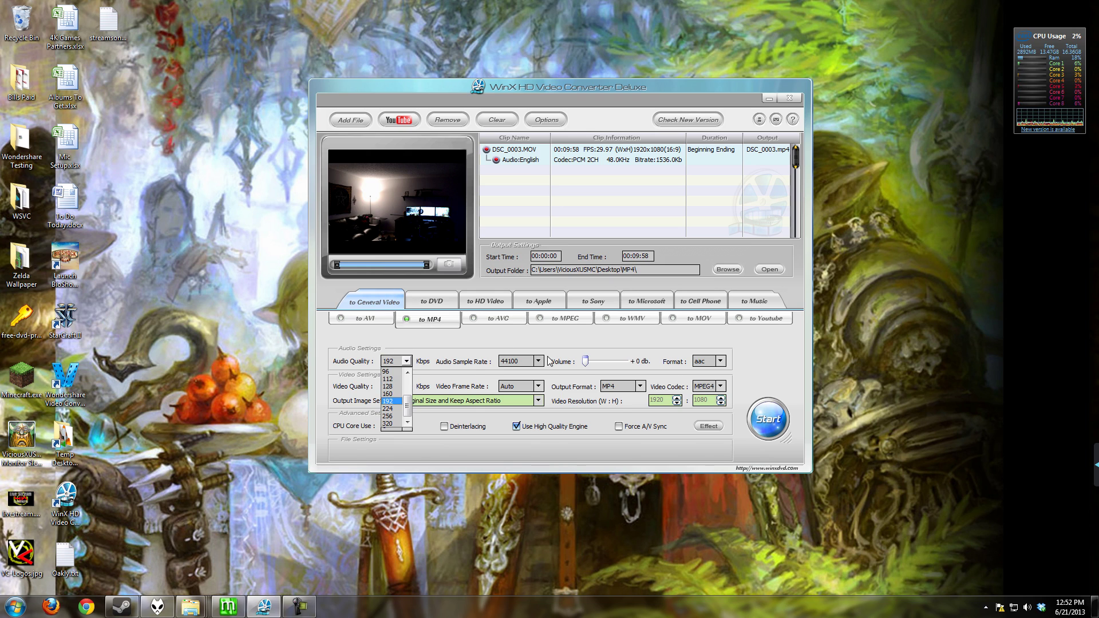
left_click(585, 361)
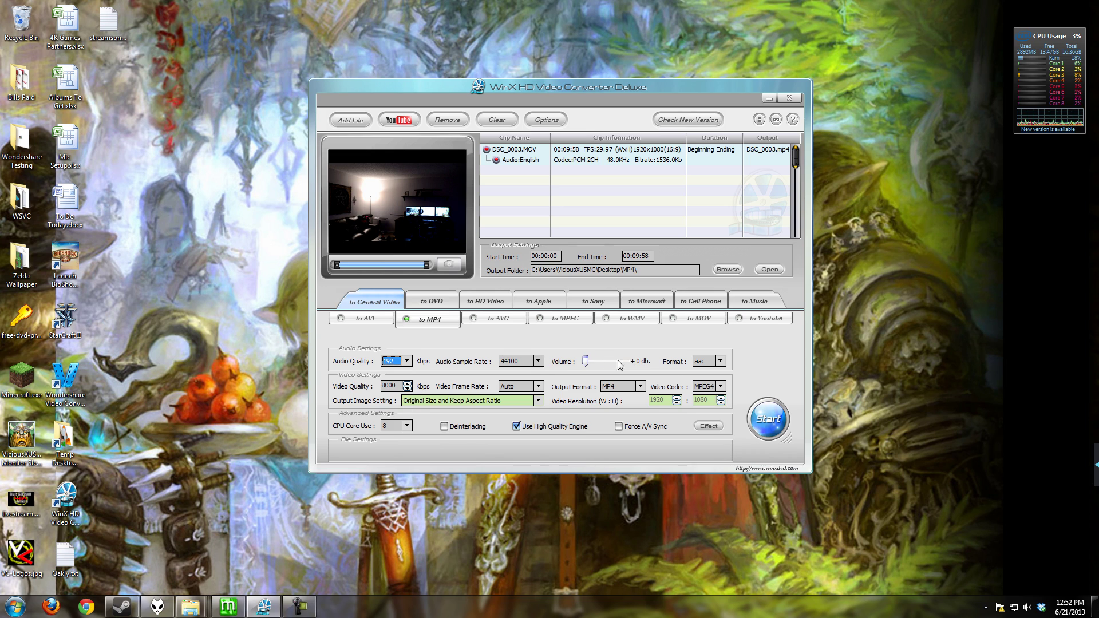
left_click(719, 361)
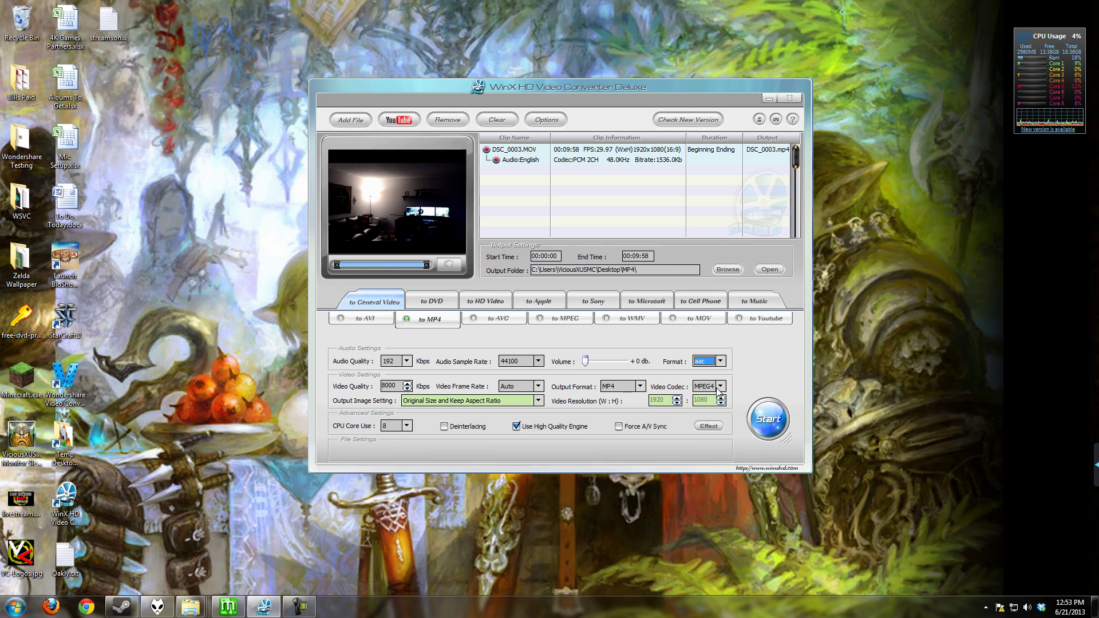
left_click(538, 401)
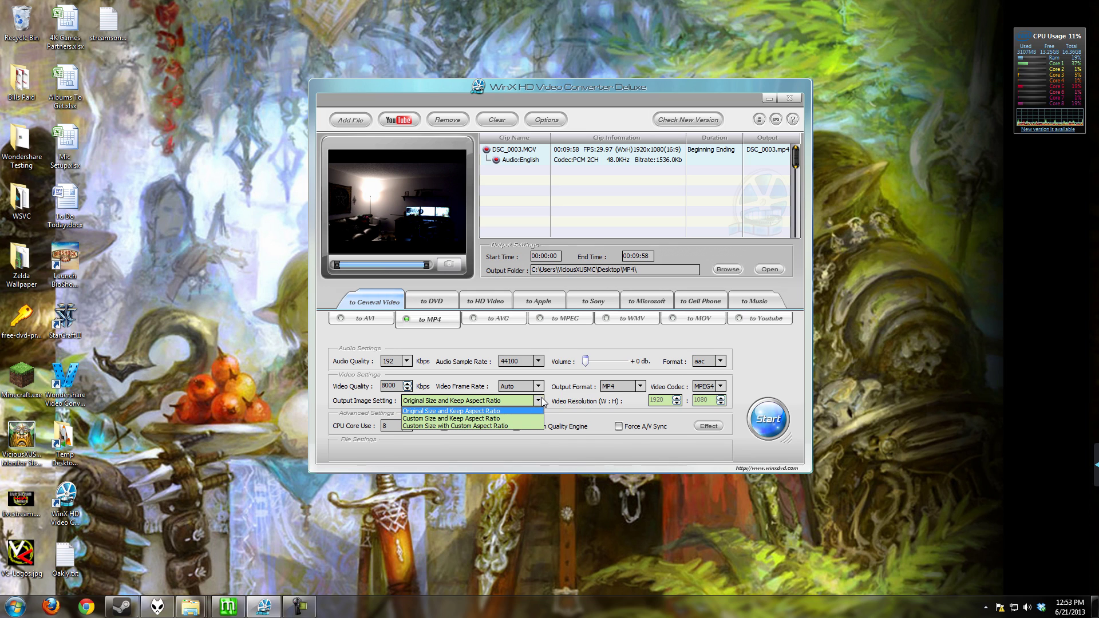
left_click(538, 401)
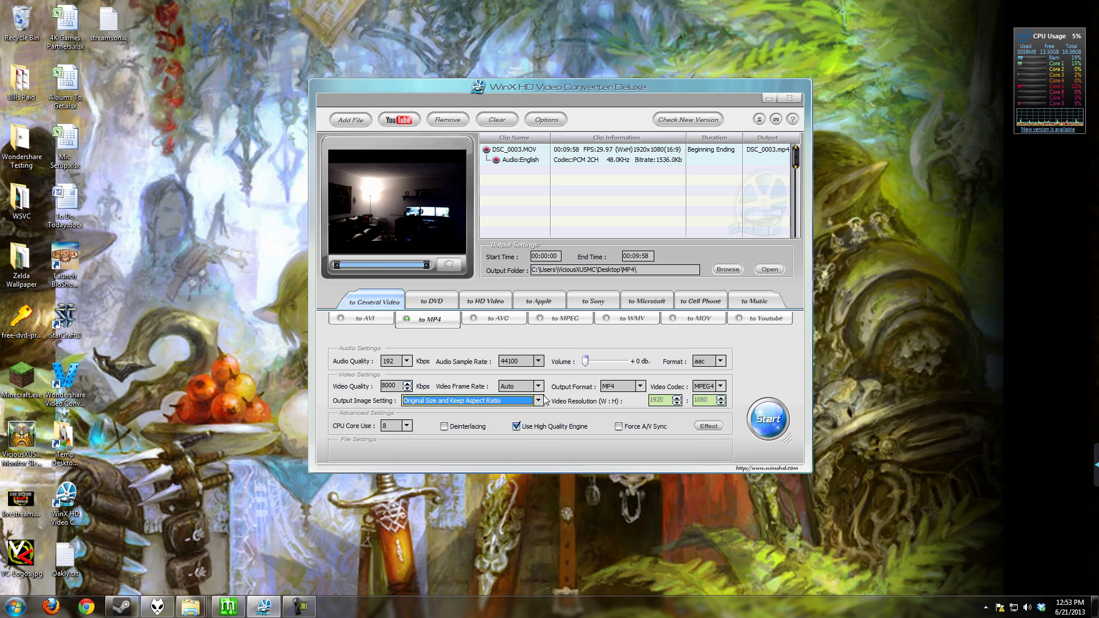
- Set CPU Core Use to 4 for the MP4 conversion
left_click(407, 427)
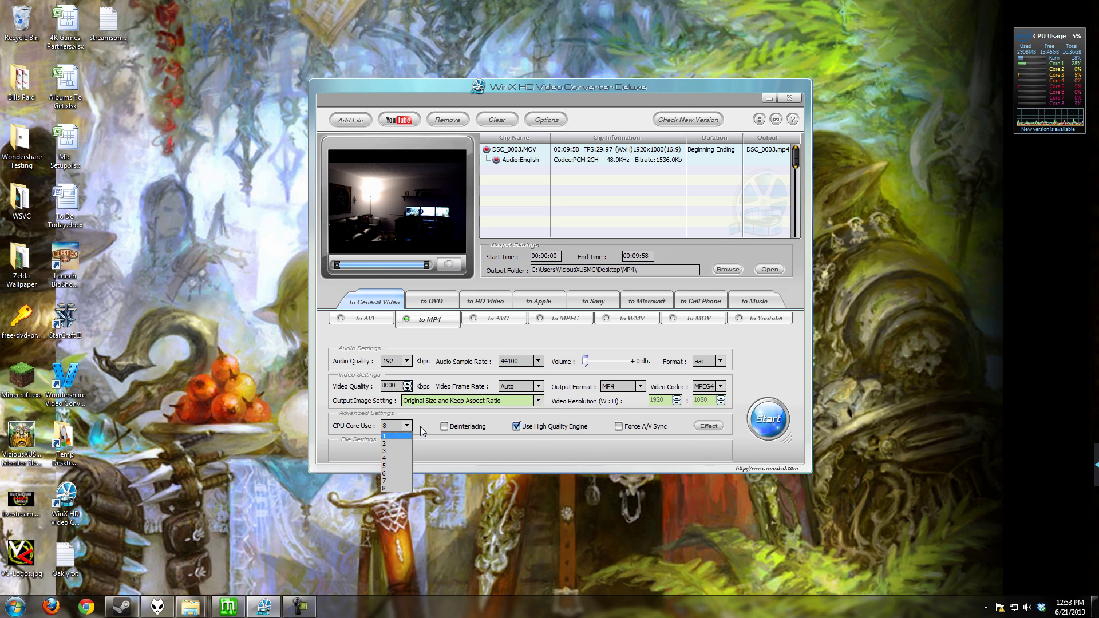
left_click(423, 431)
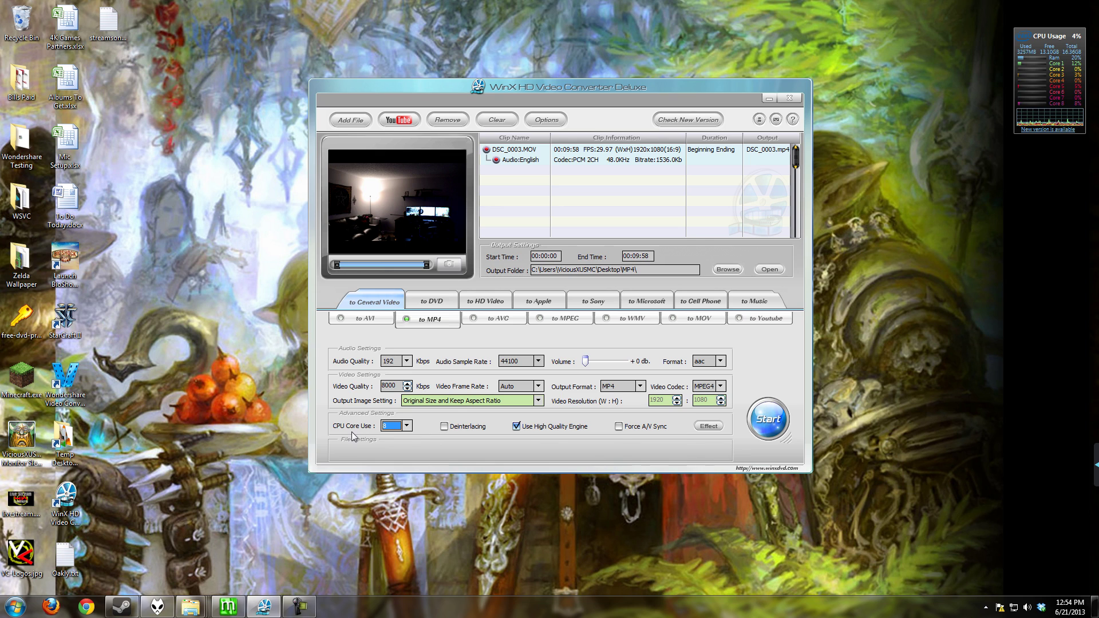
left_click(406, 426)
left_click(391, 459)
left_click(721, 361)
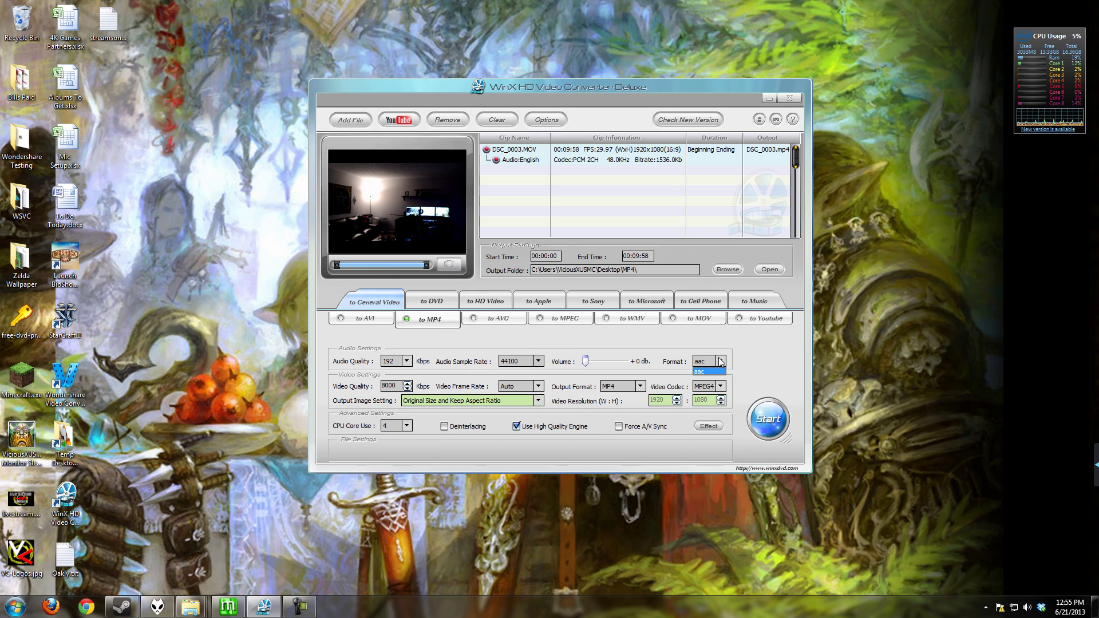
left_click(720, 372)
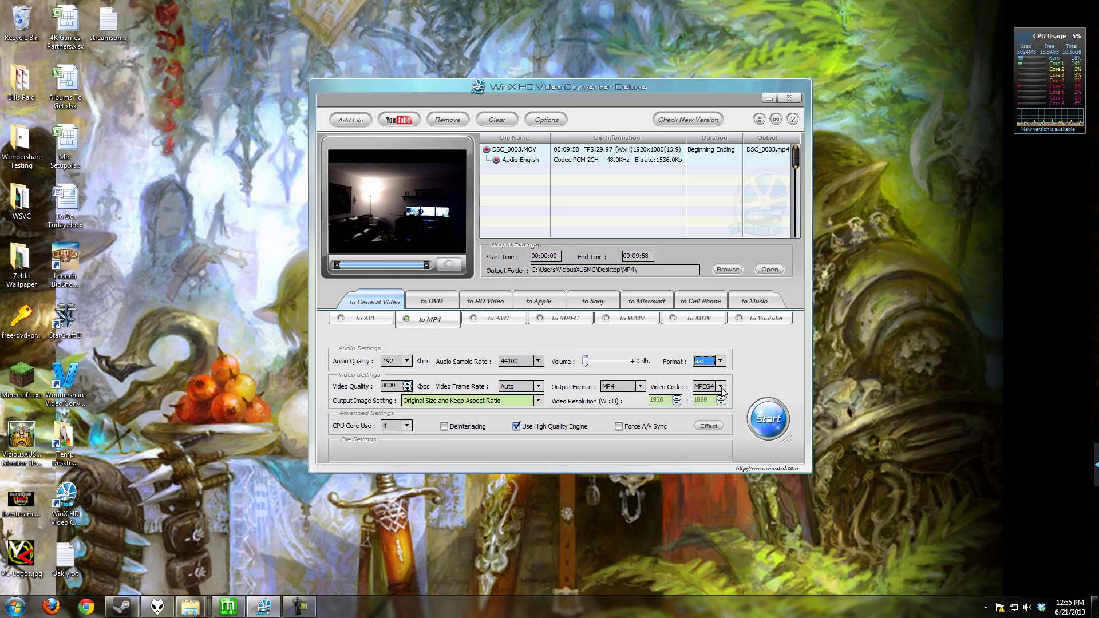
left_click(722, 388)
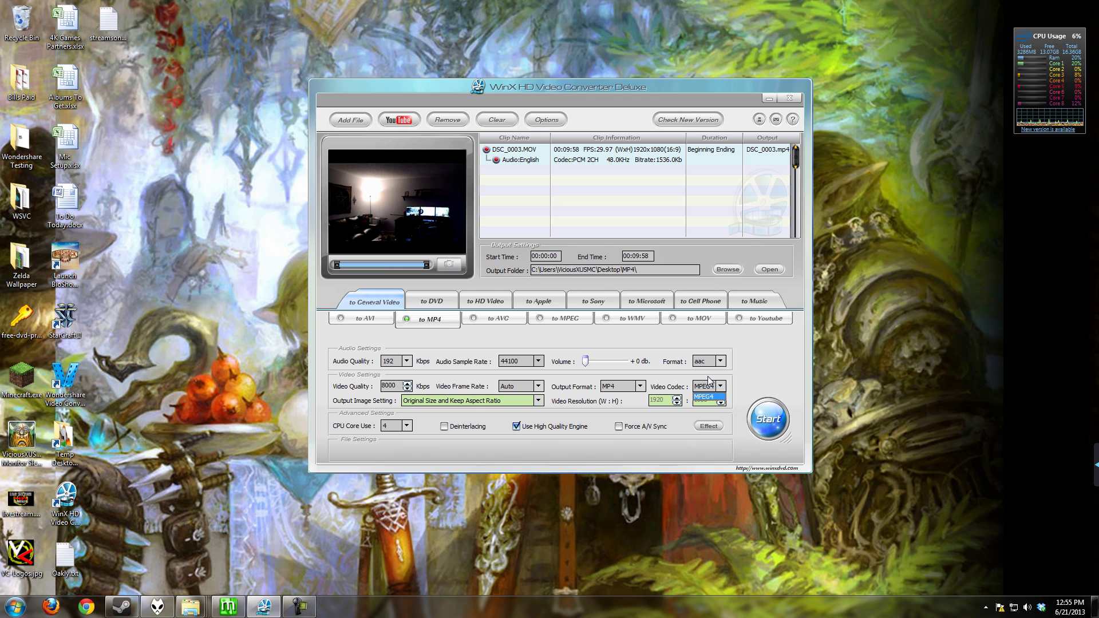
left_click(668, 339)
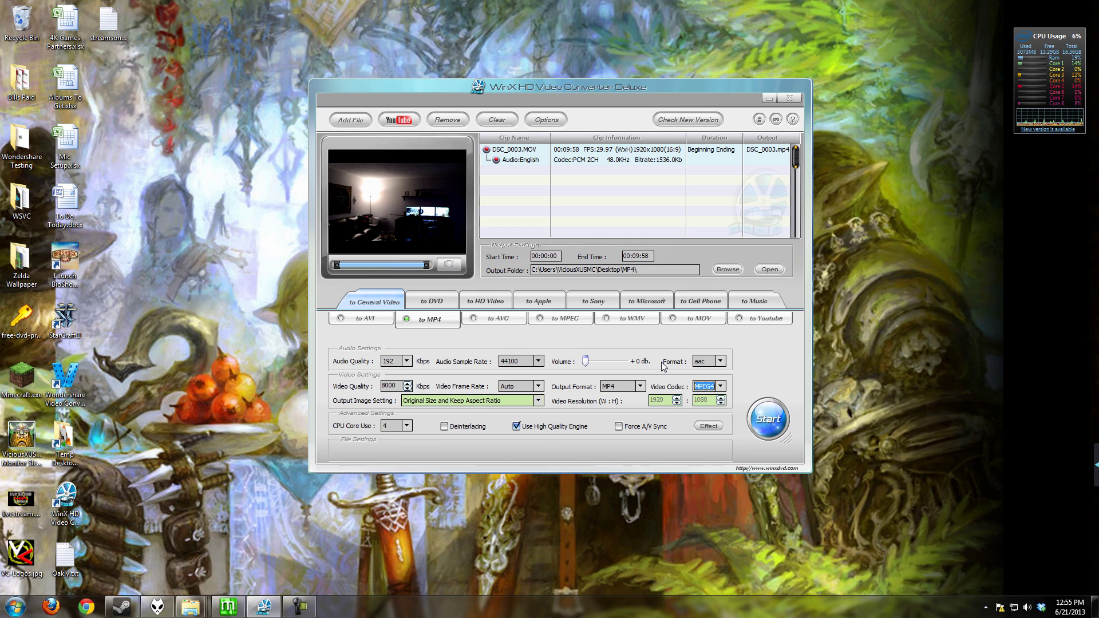
- Select the AVC profile and keep H264 as its video codec
left_click(484, 321)
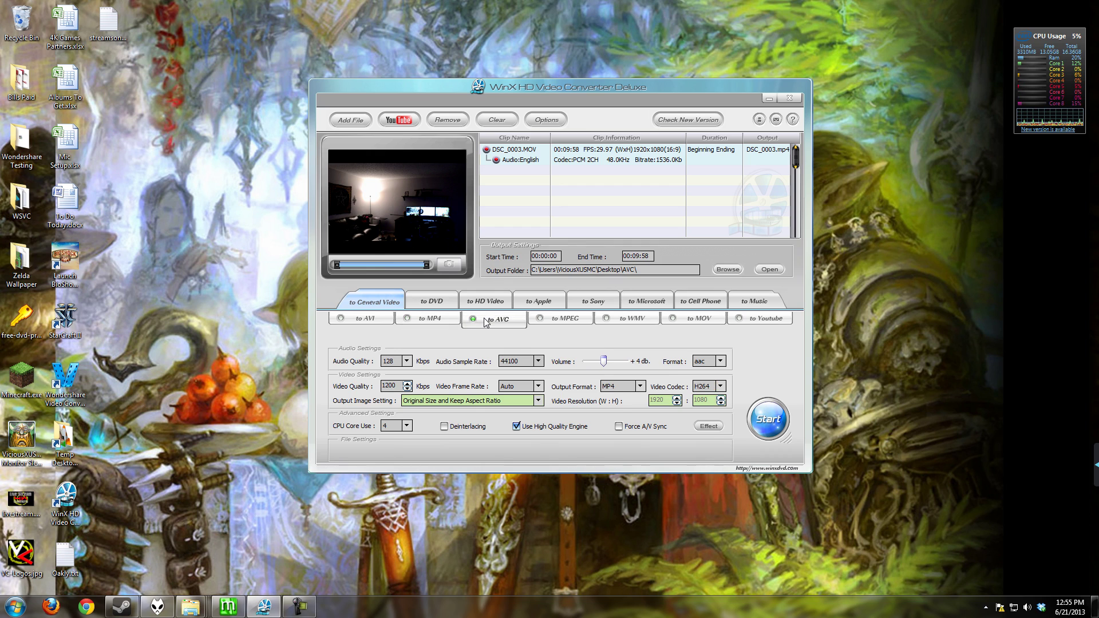
left_click(720, 387)
left_click(718, 396)
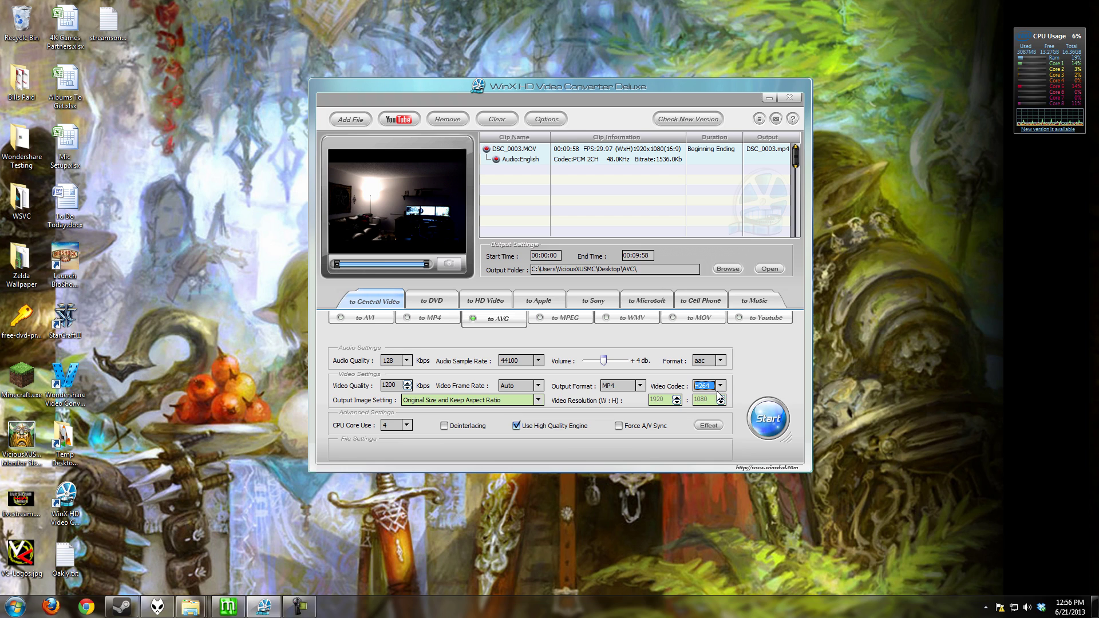
- Go back to the MP4 profile and pick a different CPU core count
left_click(431, 321)
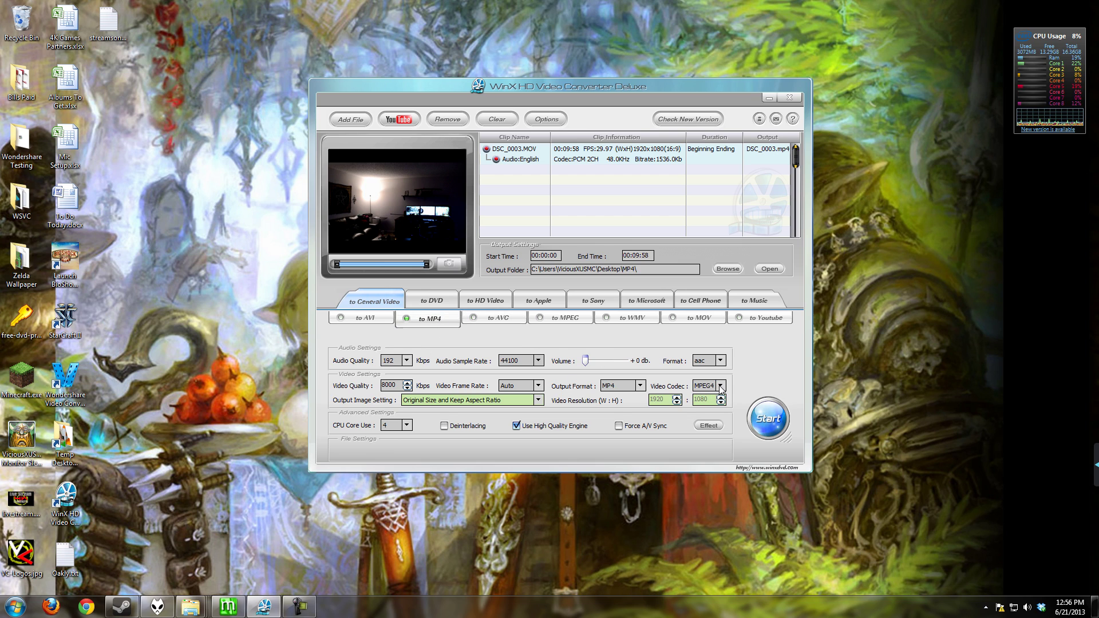
left_click(406, 425)
left_click(384, 487)
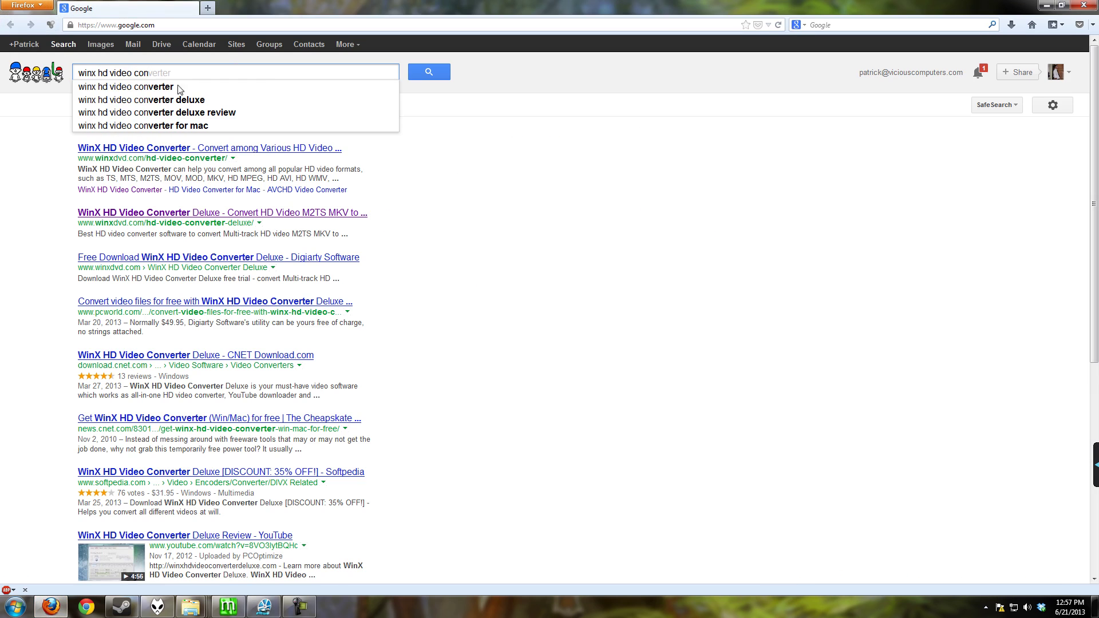
- Search Google for 'winx hd video converter deluxe'
left_click(162, 100)
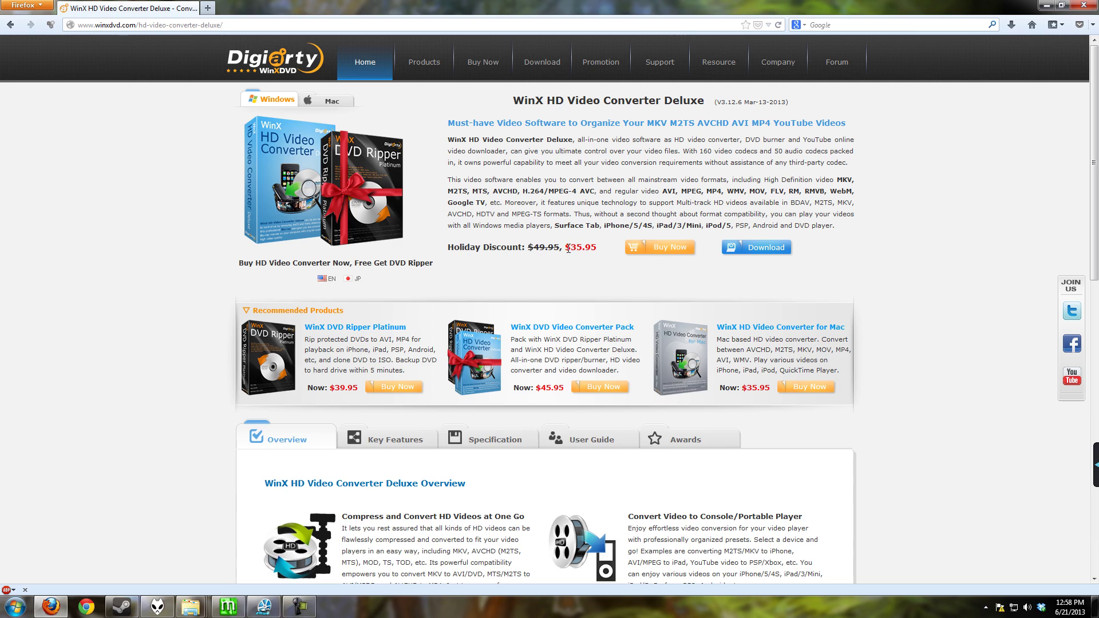
- Highlight the $35.95 sale price and scroll through the product page
left_click_drag(565, 247, 601, 254)
scroll(229, 415, "down", 8)
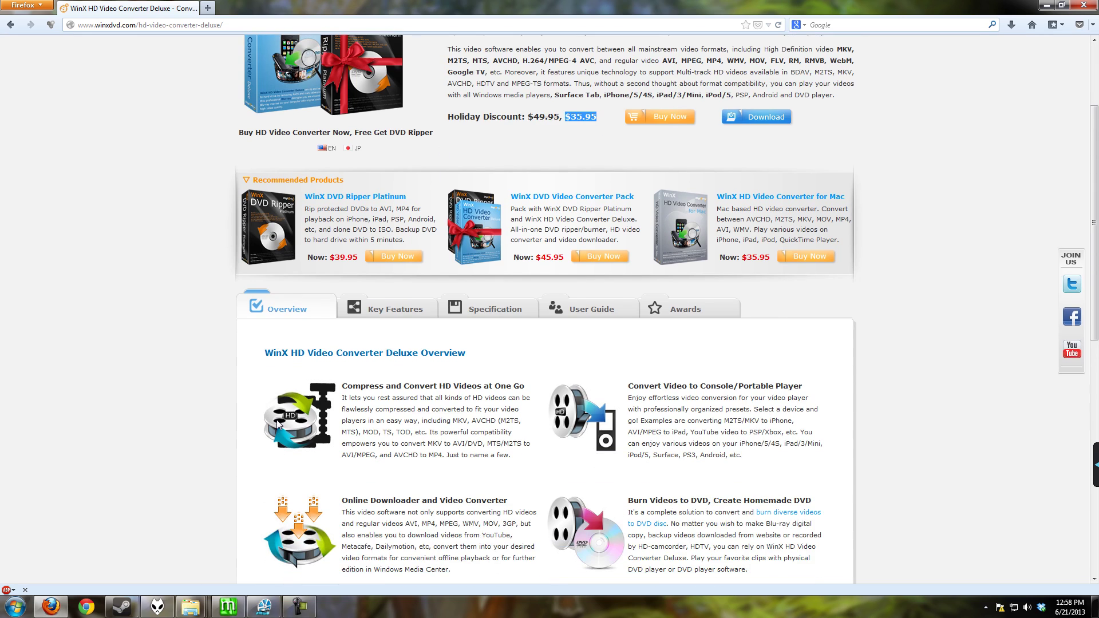
scroll(580, 489, "down", 5)
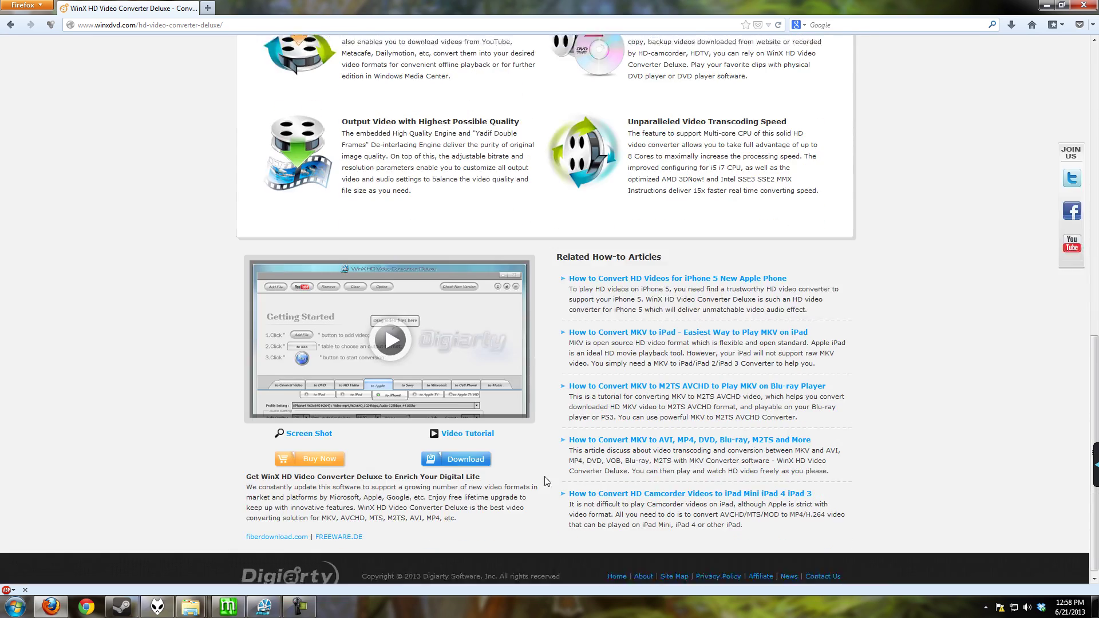
scroll(432, 436, "up", 10)
scroll(431, 436, "up", 3)
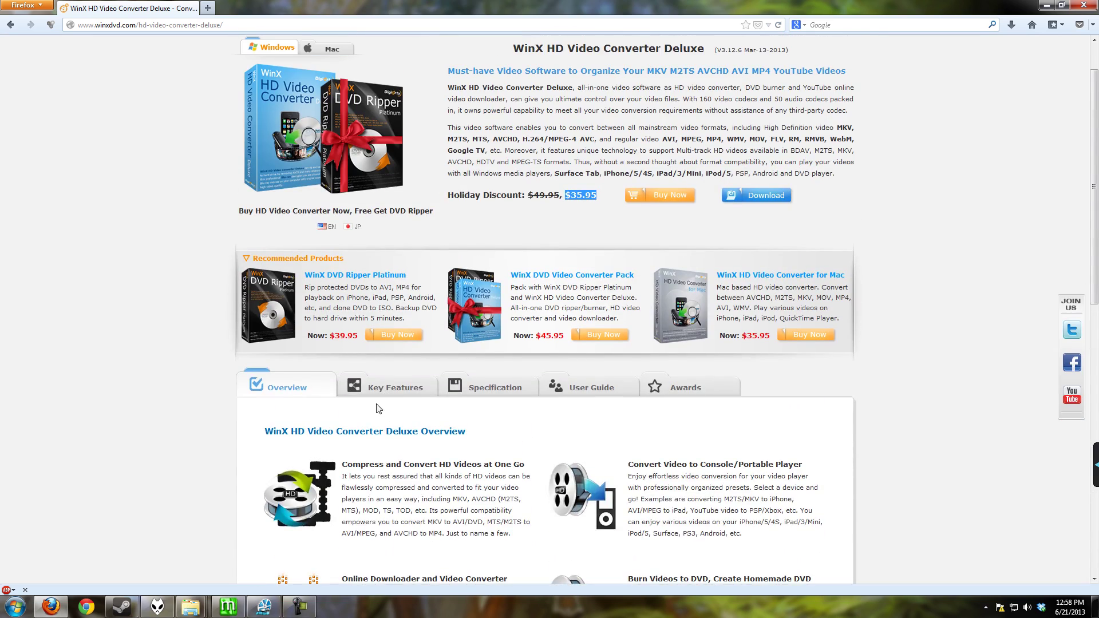
- View the Key Features, Specification, User Guide and Overview sections, then bring the converter back
left_click(384, 393)
scroll(531, 505, "down", 6)
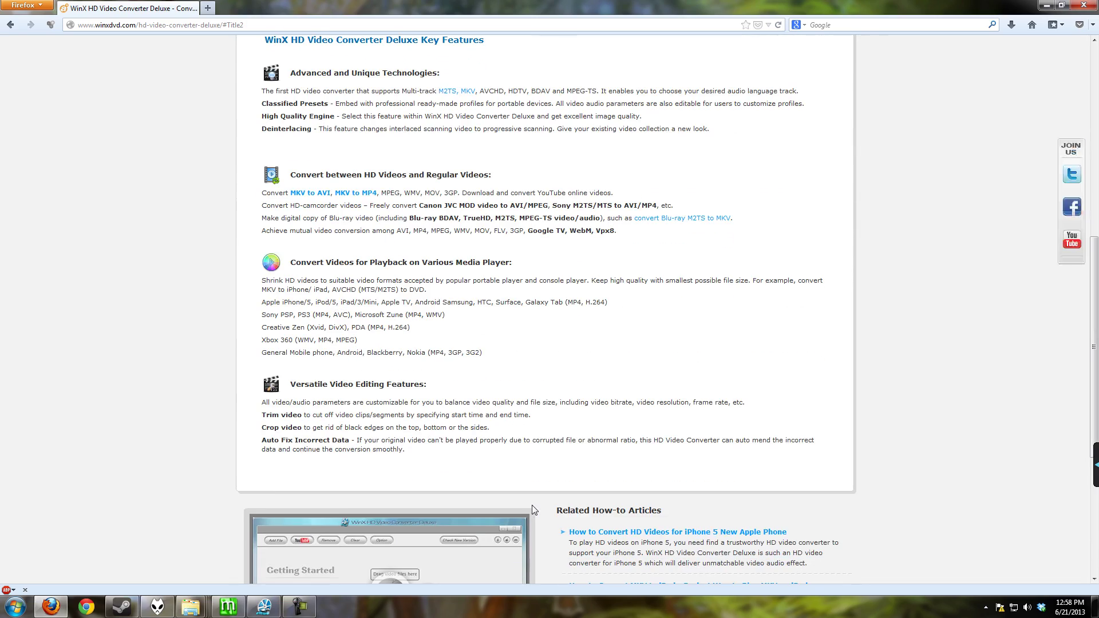
scroll(531, 505, "up", 6)
scroll(536, 511, "up", 1)
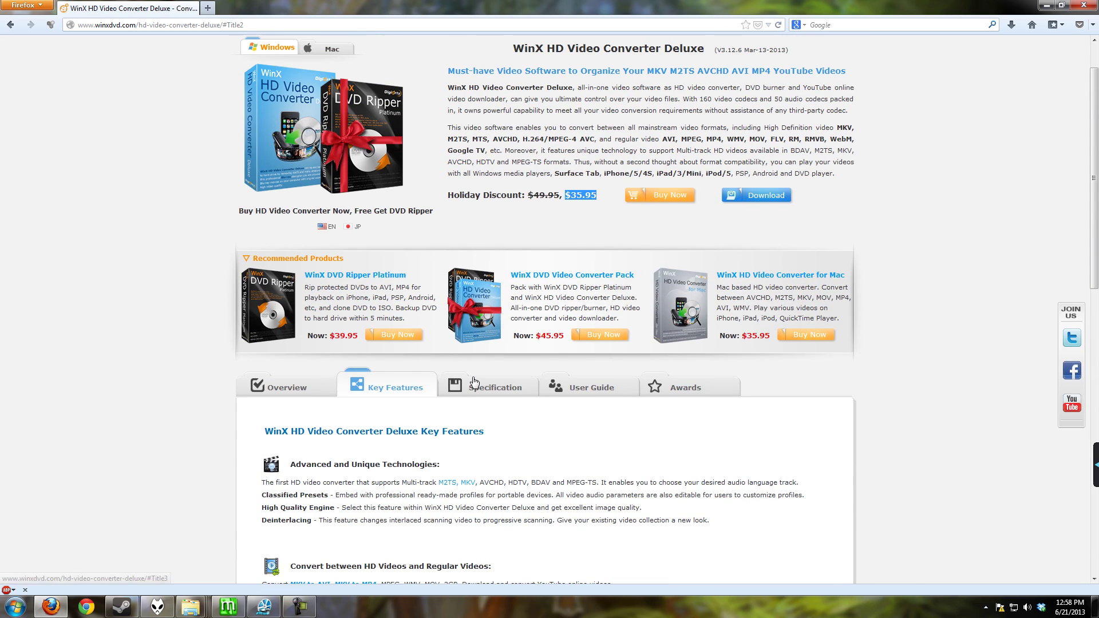
left_click(491, 387)
left_click(595, 387)
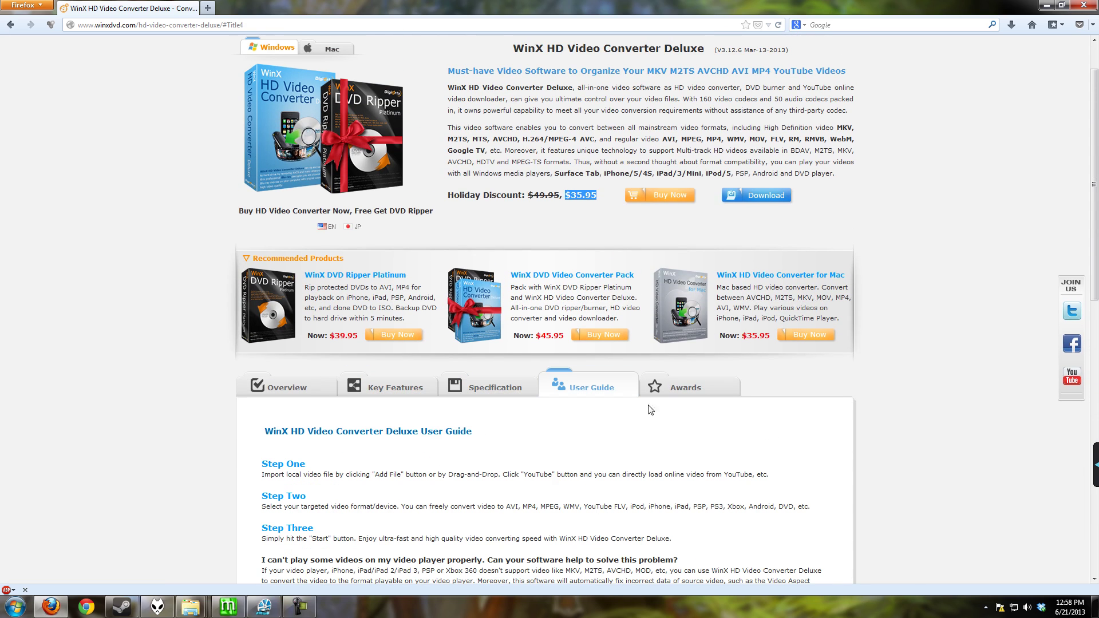
left_click(273, 393)
scroll(237, 480, "up", 1)
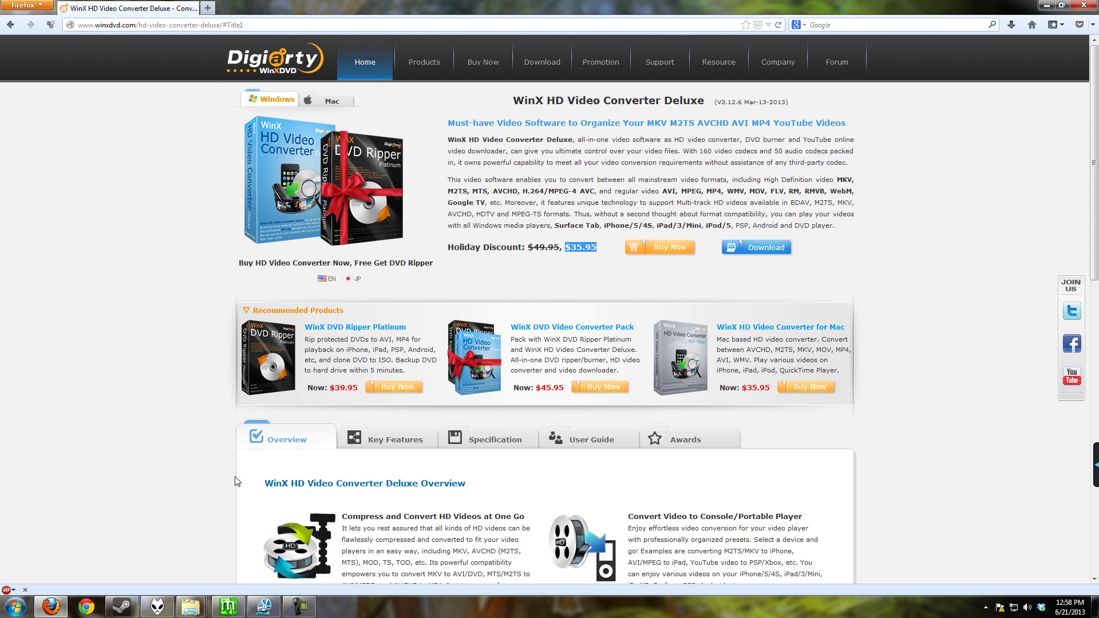
left_click(265, 608)
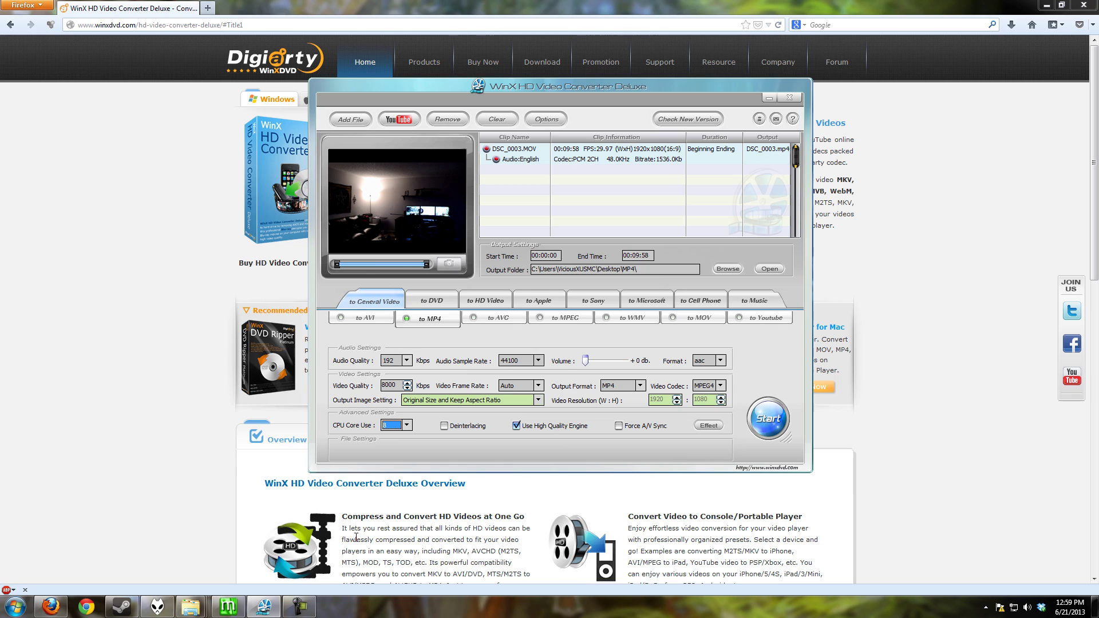
- Switch to DVD output: DSC_0003.vob, NTSC 16:9, saved to the Desktop DVD folder
left_click(444, 305)
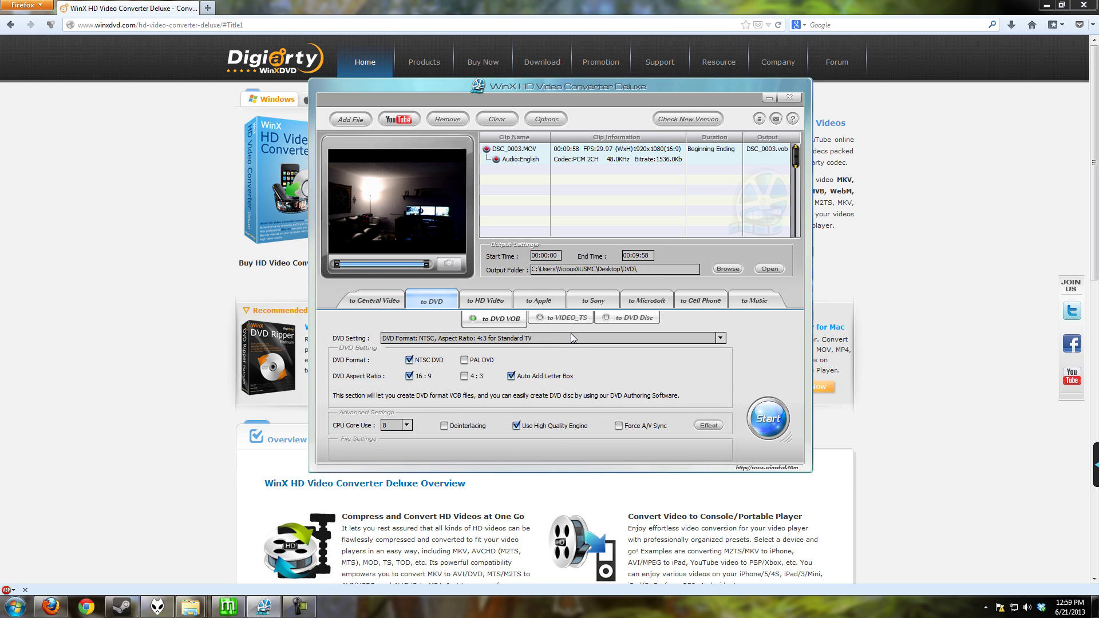